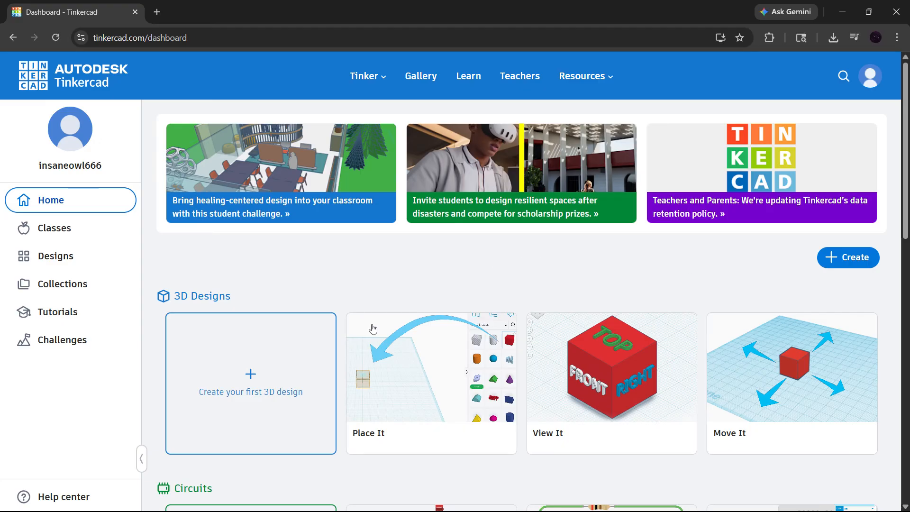
scroll(385, 307, "down", 5)
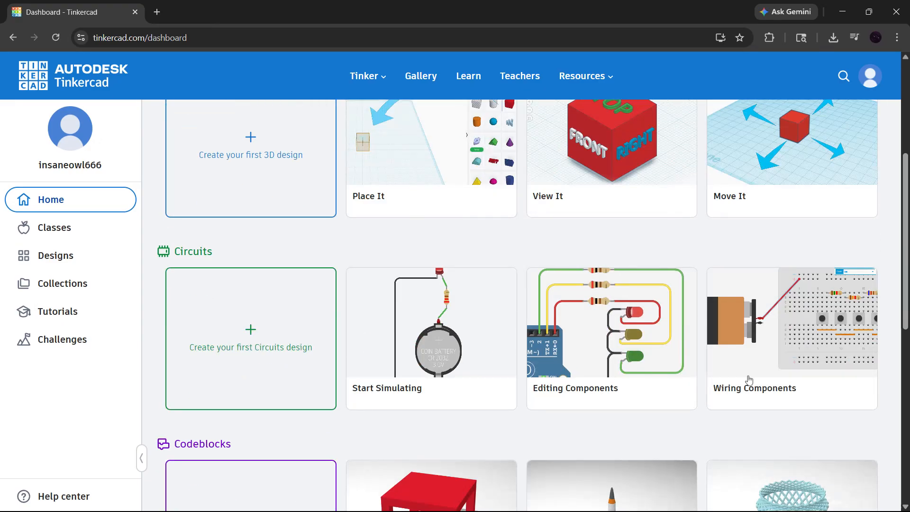
scroll(788, 388, "down", 5)
scroll(788, 388, "up", 10)
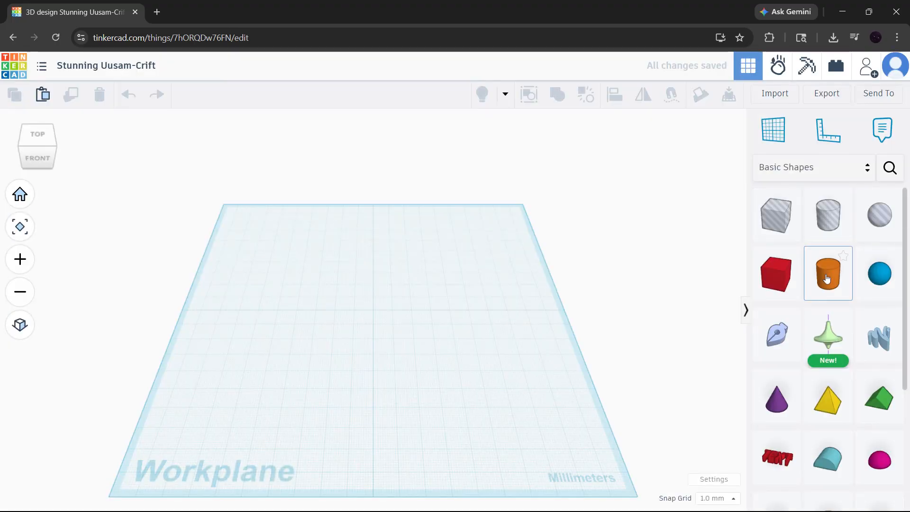
Step: Place a solid box at the centre of the workplane
left_click_drag(763, 283, 374, 312)
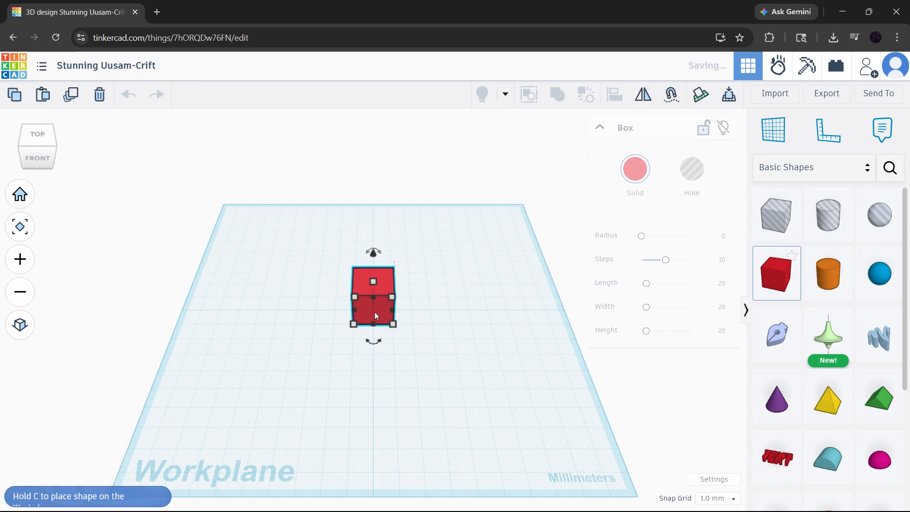
scroll(375, 312, "up", 3)
right_click_drag(442, 280, 435, 327)
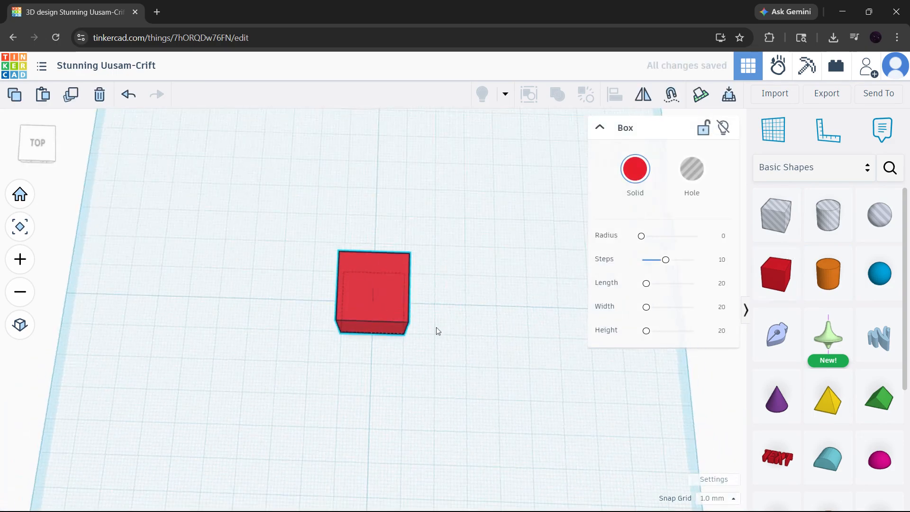
right_click_drag(443, 293, 442, 286)
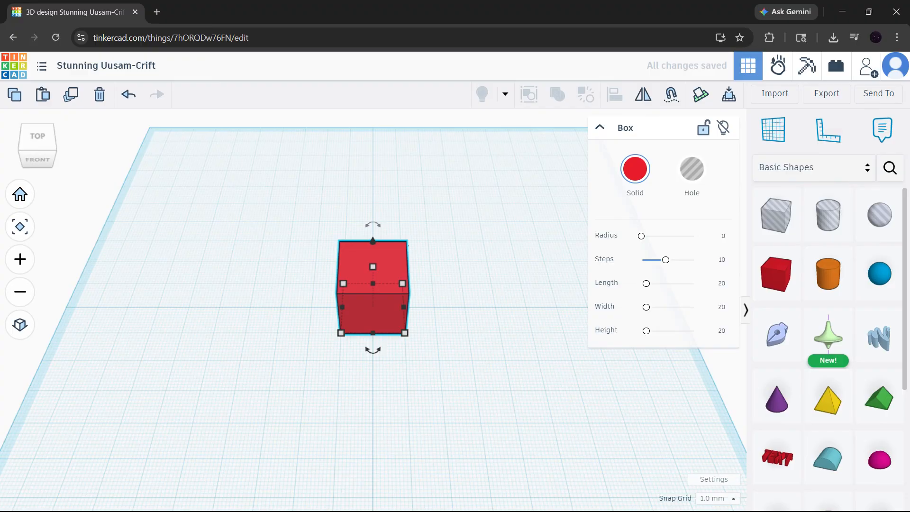
right_click_drag(474, 251, 414, 235)
scroll(288, 281, "down", 5)
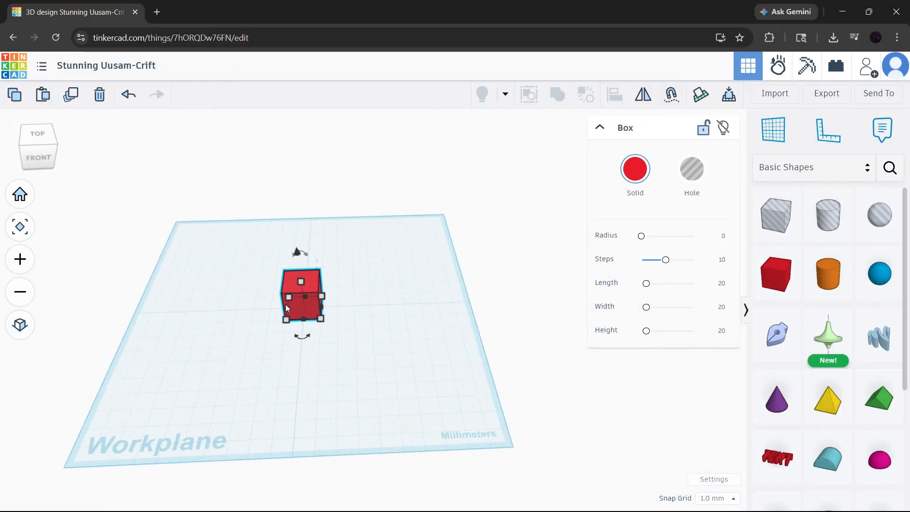
scroll(280, 312, "up", 8)
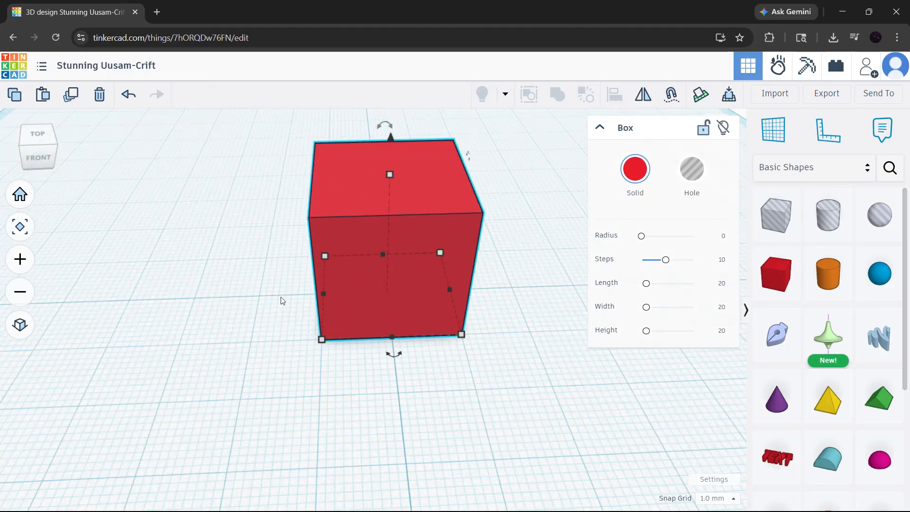
left_click(19, 193)
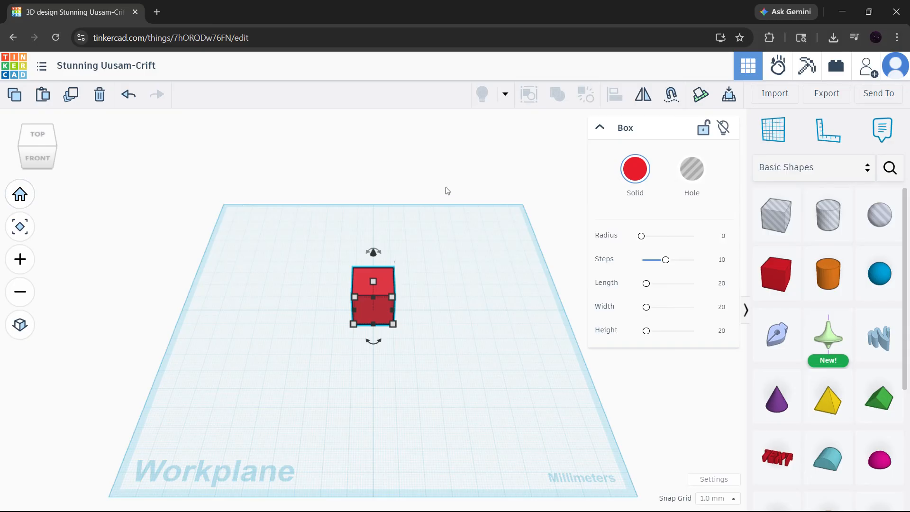
Step: Collapse and reopen the box's properties, reselect the box and fit the view to it
left_click(599, 127)
left_click(600, 139)
left_click(542, 163)
left_click(374, 296)
key("f")
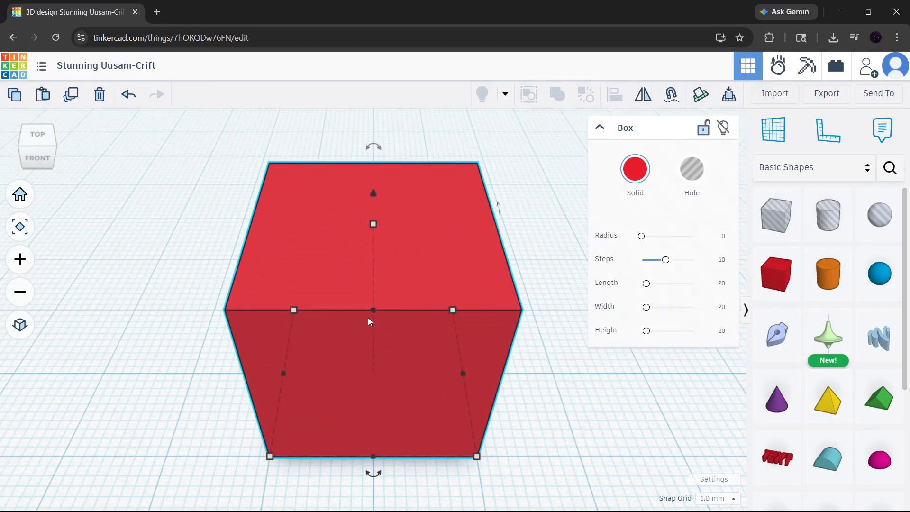
Step: Try lifting the box above the workplane, and undo the move
mouse_move(372, 414)
left_mouse_down()
mouse_move(436, 417)
mouse_move(467, 364)
mouse_move(449, 388)
mouse_move(383, 414)
left_mouse_up()
left_click_drag(373, 236, 422, 193)
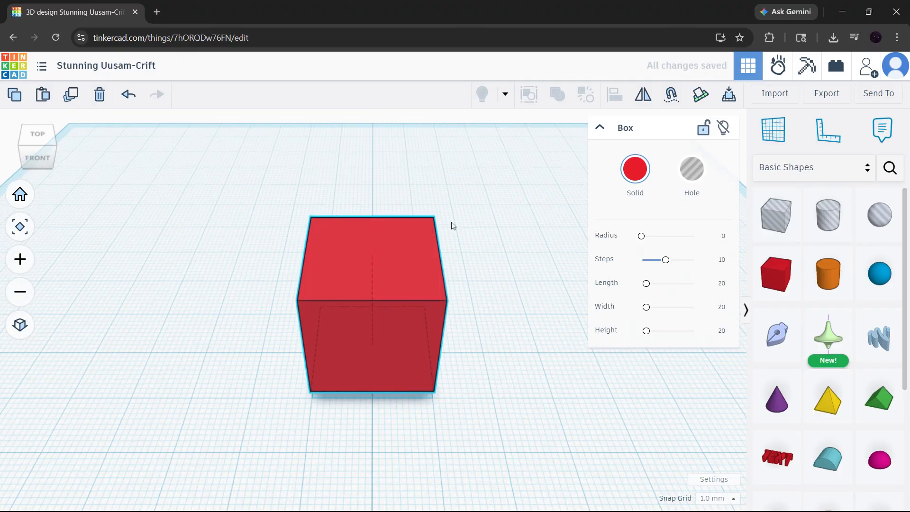
right_click_drag(451, 222, 451, 198)
key("ctrl+z")
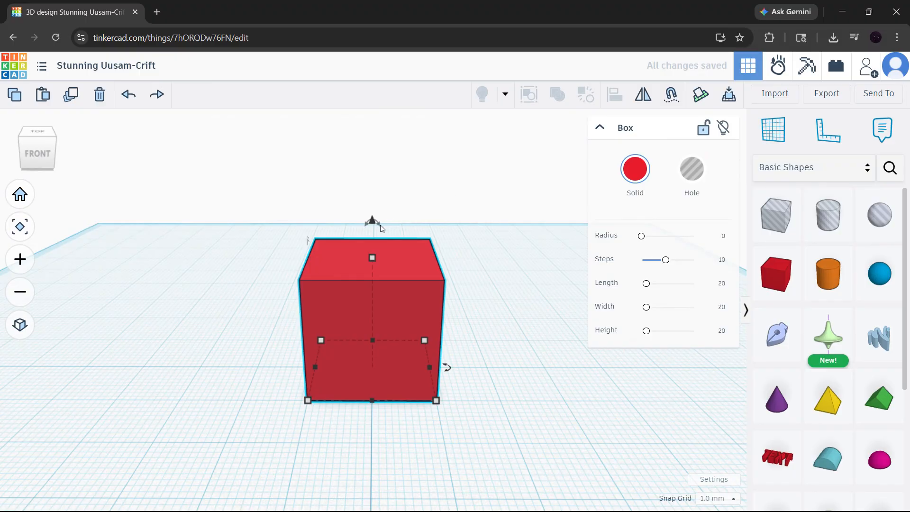
Step: Try the box's rotation about its front-to-back axis and its vertical axis, leaving both at 0°
mouse_move(380, 225)
left_mouse_down()
mouse_move(423, 233)
mouse_move(439, 251)
mouse_move(384, 226)
mouse_move(323, 241)
mouse_move(219, 222)
mouse_move(497, 165)
mouse_move(236, 207)
mouse_move(221, 242)
mouse_move(281, 358)
mouse_move(213, 262)
mouse_move(342, 199)
mouse_move(414, 212)
mouse_move(378, 211)
left_mouse_up()
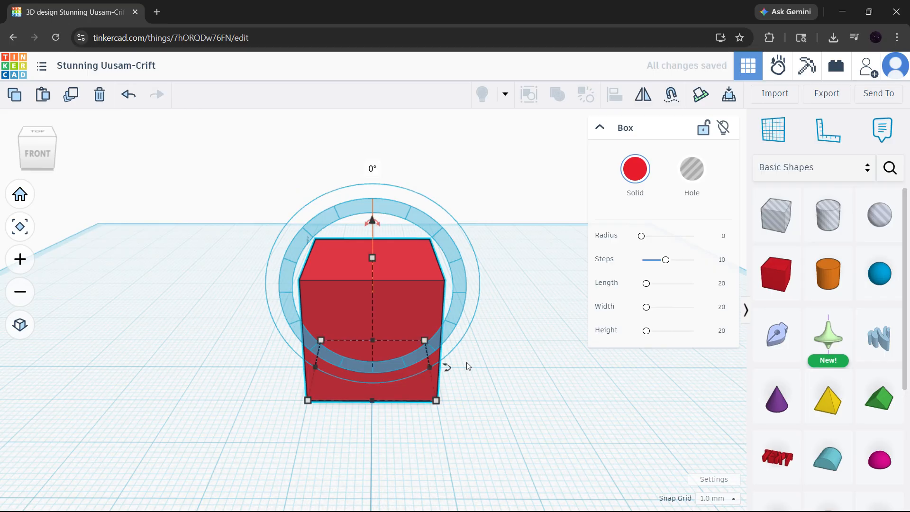
mouse_move(448, 370)
left_mouse_down()
mouse_move(399, 405)
mouse_move(457, 465)
mouse_move(433, 479)
mouse_move(535, 361)
mouse_move(488, 430)
mouse_move(257, 423)
mouse_move(194, 369)
mouse_move(270, 463)
mouse_move(495, 368)
mouse_move(450, 398)
mouse_move(330, 427)
mouse_move(377, 423)
mouse_move(463, 367)
left_mouse_up()
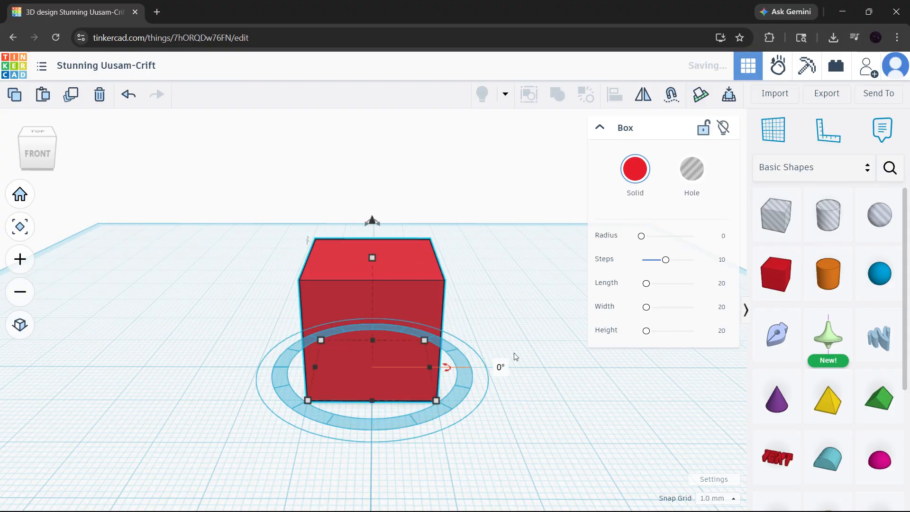
left_click(532, 341)
left_click(399, 319)
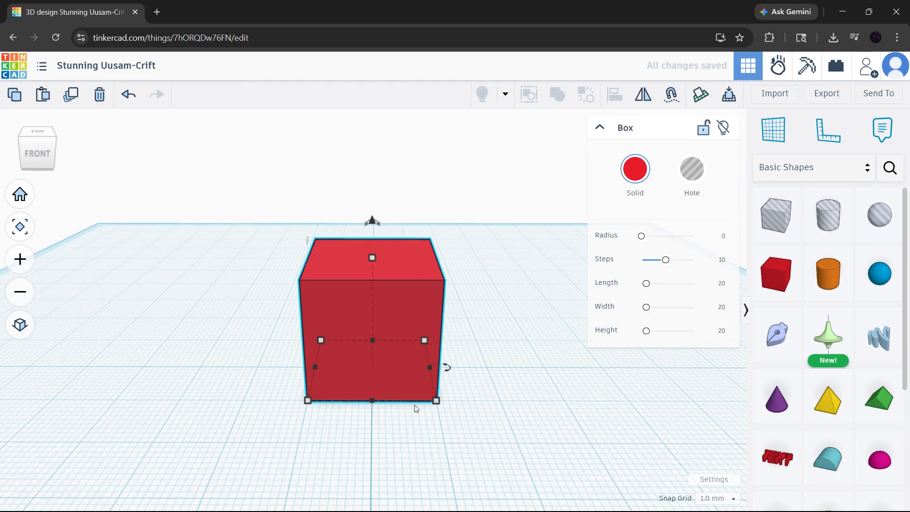
Step: Try resizing the box from two base corners and stretching its height to 30 mm, and undo all three changes
left_click_drag(435, 401, 522, 393)
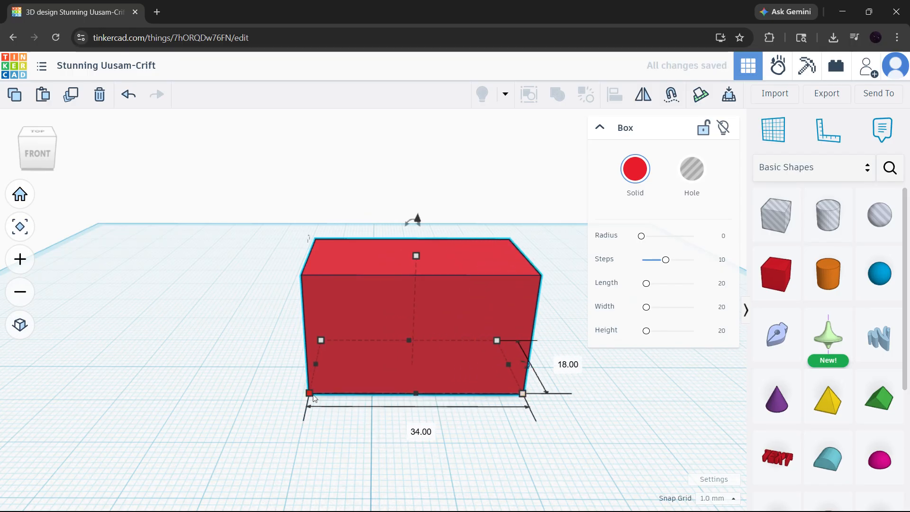
left_click_drag(312, 398, 351, 388)
left_click_drag(435, 261, 457, 180)
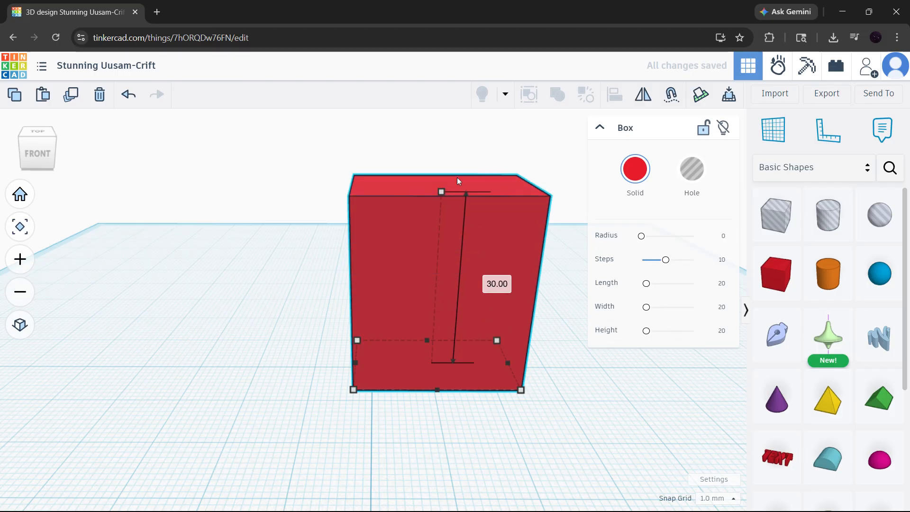
key("ctrl+z")
key("ctrl+z")
key("ctrl+z")
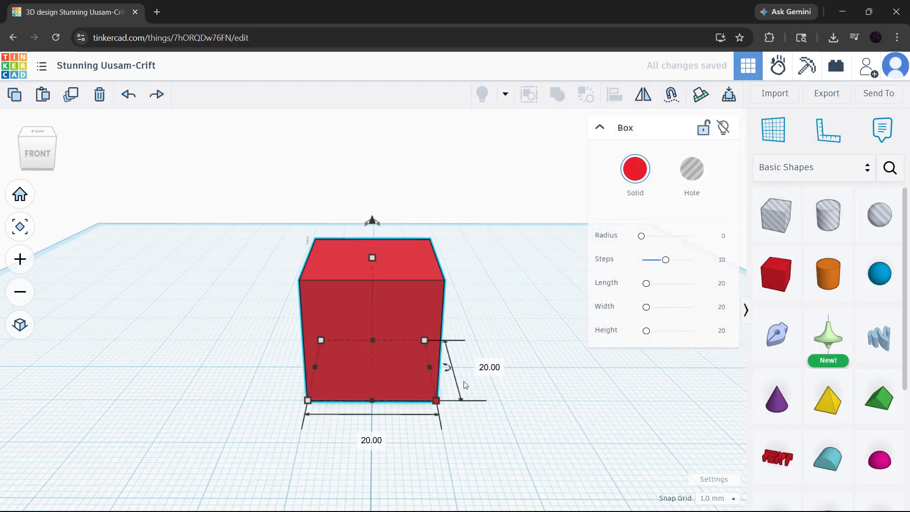
Step: Try a depth of 50 mm for the box and a freehand corner stretch, undoing each one
left_click(482, 369)
type("50")
key("Return")
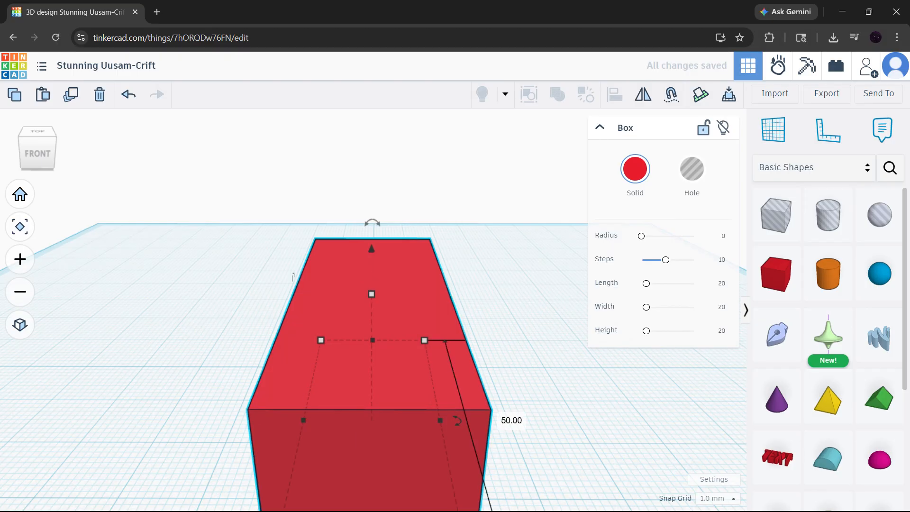
key("ctrl+z")
scroll(468, 376, "down", 3)
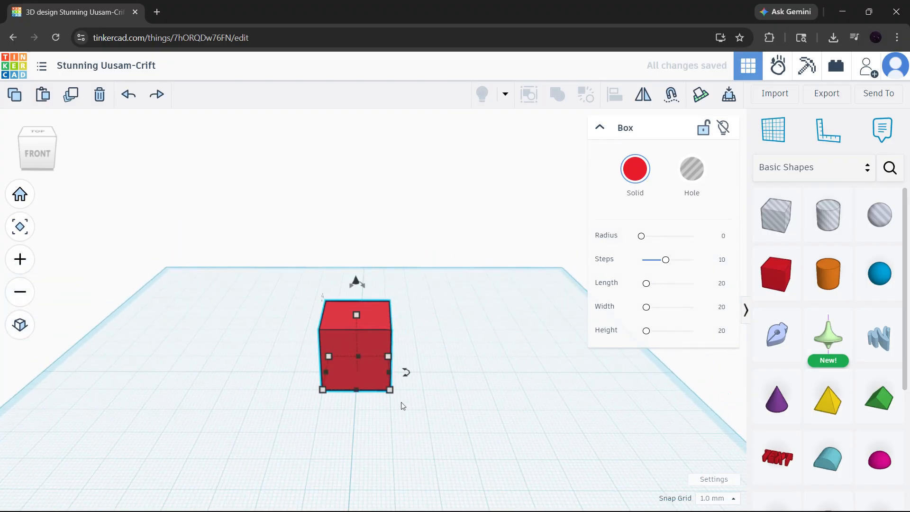
left_click_drag(389, 391, 489, 441)
key("ctrl+z")
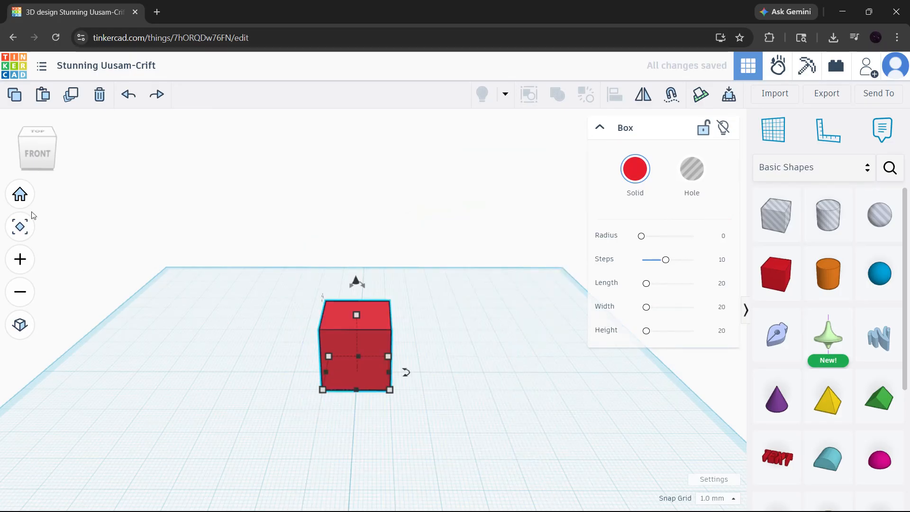
Step: Place a cylinder centred on the box's top face and turn it into a hole
left_click(22, 198)
key("f")
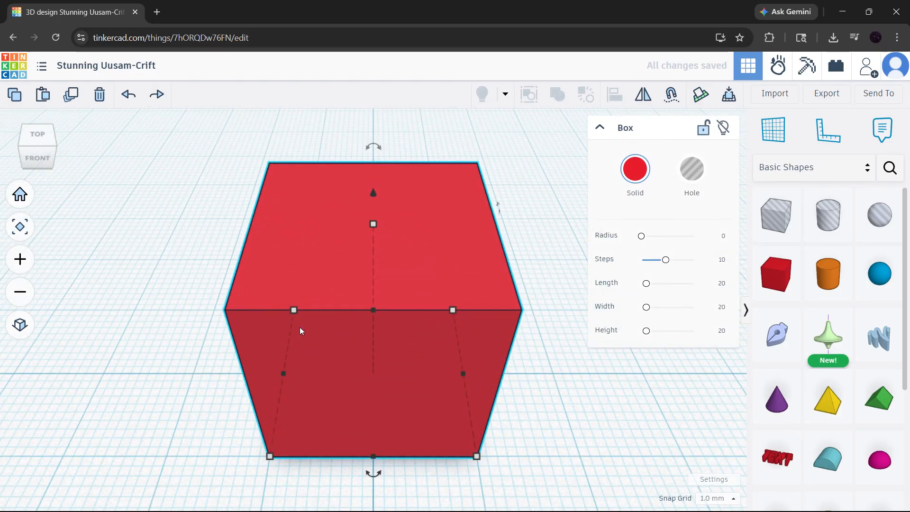
right_click_drag(373, 327, 372, 306)
scroll(372, 305, "down", 4)
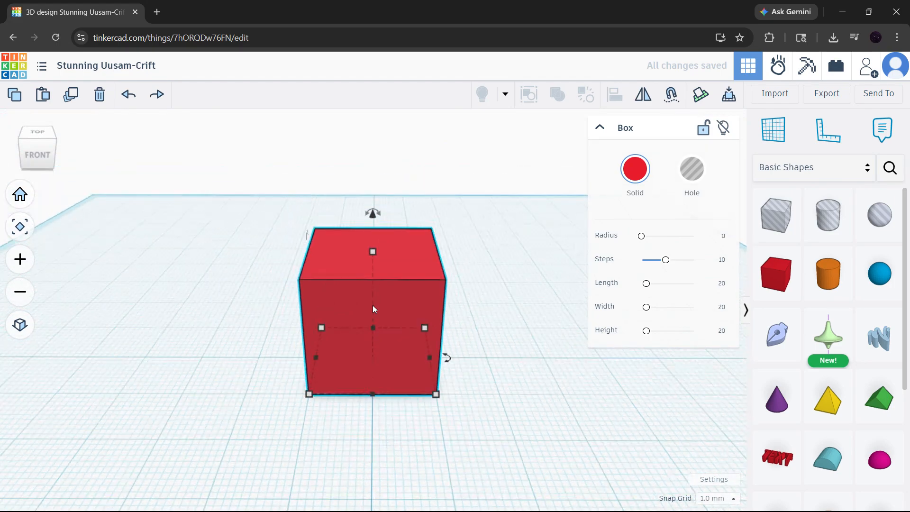
left_click(486, 322)
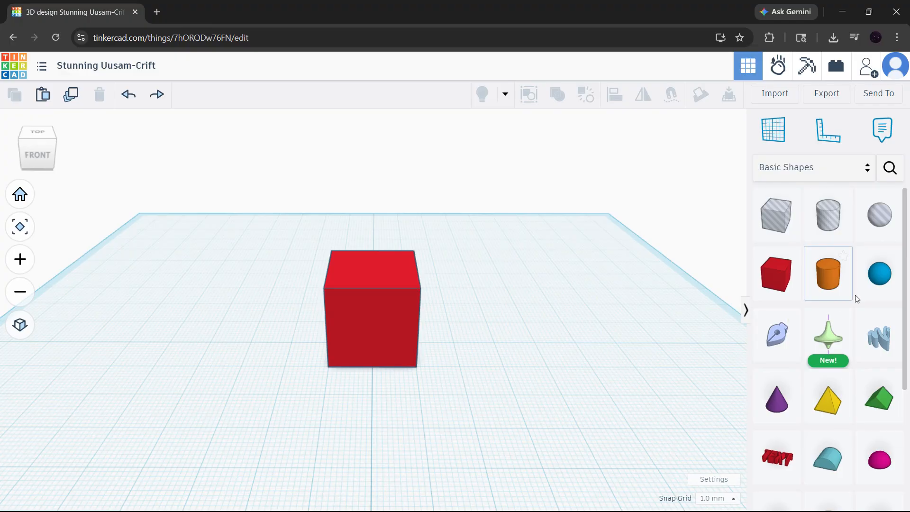
left_click_drag(839, 288, 373, 269)
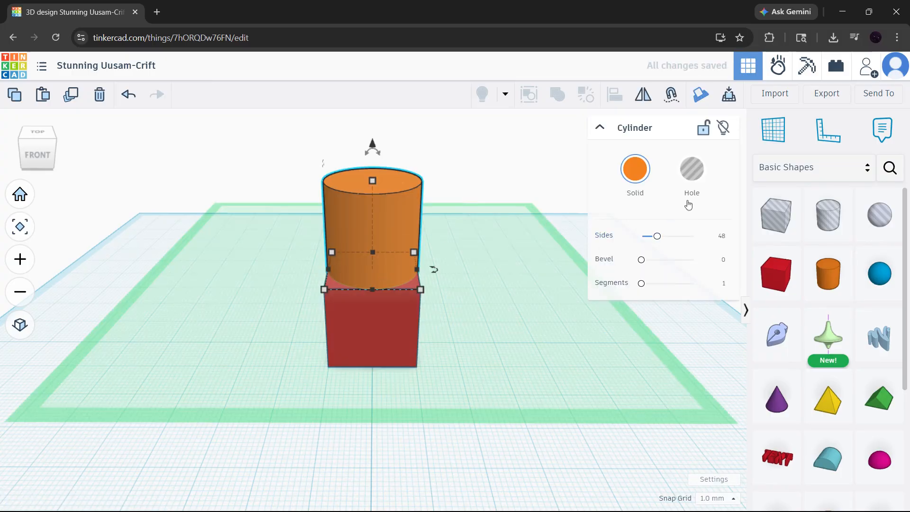
left_click(691, 170)
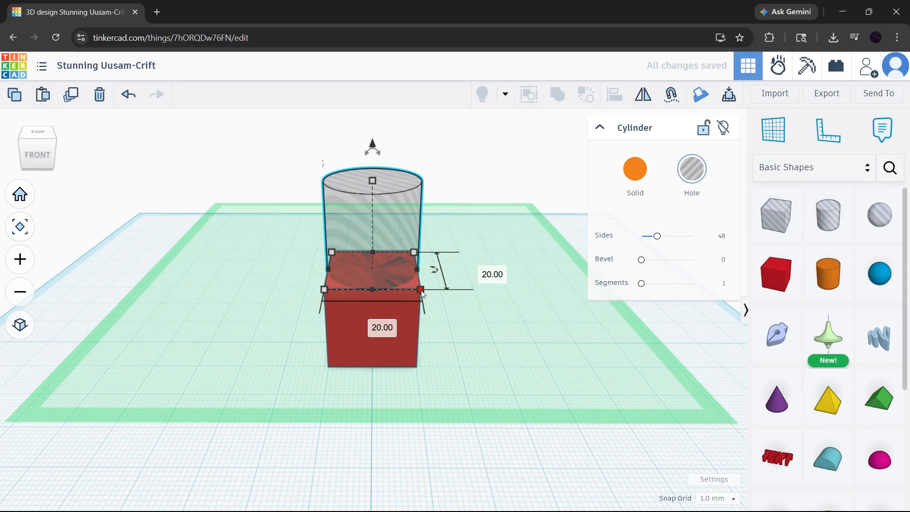
Step: Scale the hole cylinder down about its centre to about 16 mm across
left_click_drag(422, 293, 409, 281)
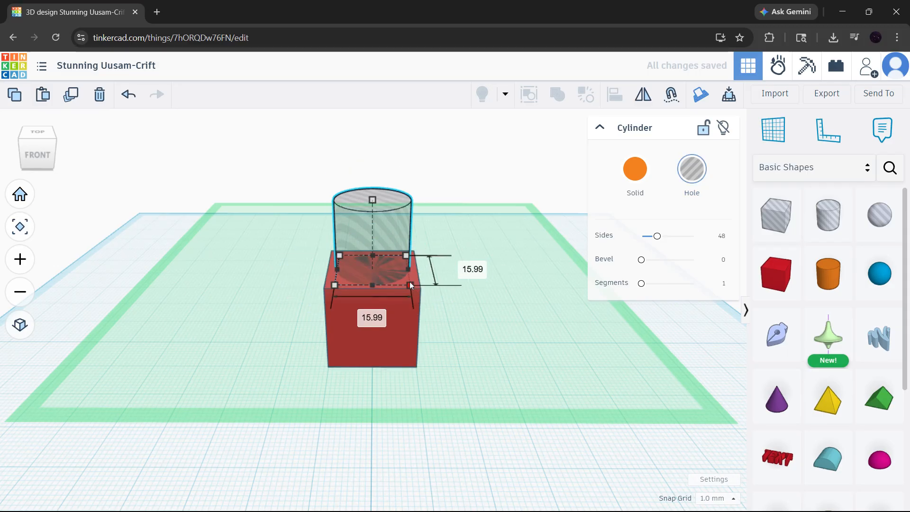
left_click(462, 303)
right_click_drag(427, 260, 422, 355)
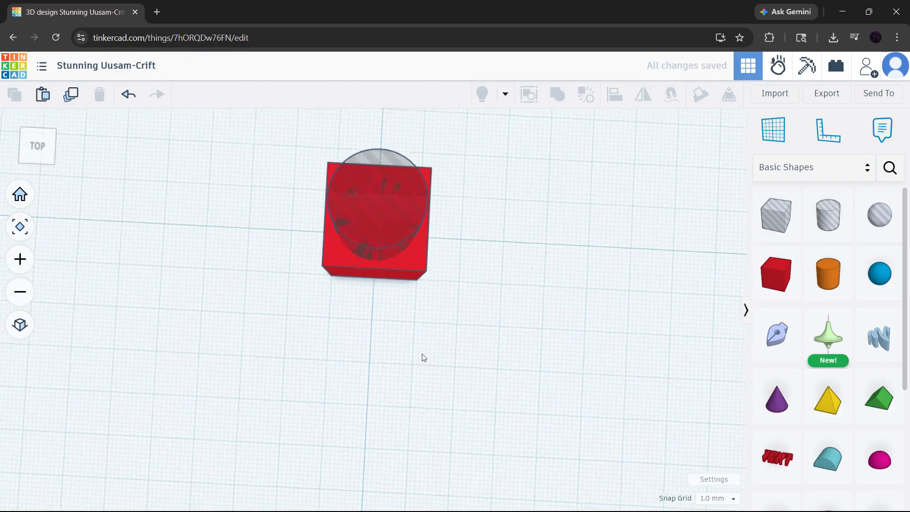
right_click_drag(454, 259, 451, 178)
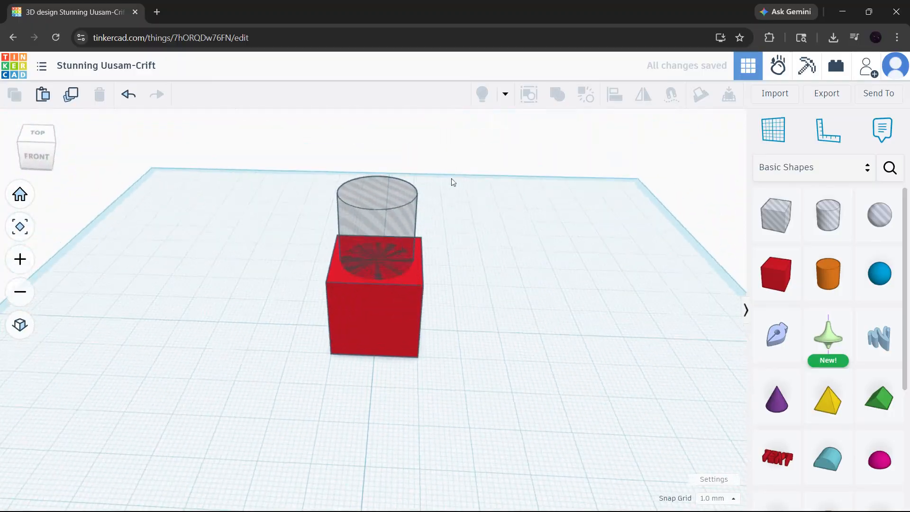
Step: Lower the hole cylinder partway into the box, leaving its upper part above the top face
left_click(383, 216)
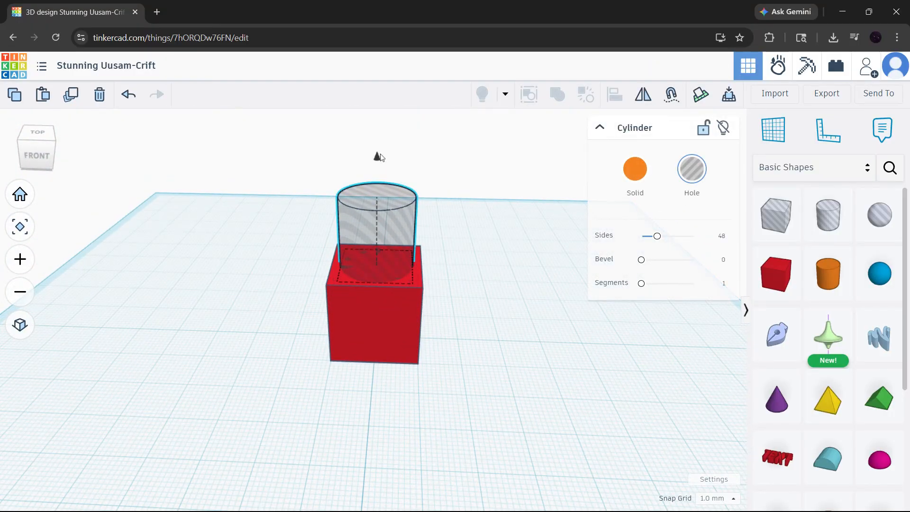
left_click_drag(380, 154, 386, 202)
left_click(502, 403)
Step: Combine the box and the hole cylinder as a Union group to cut a round pocket
left_click_drag(502, 404, 250, 169)
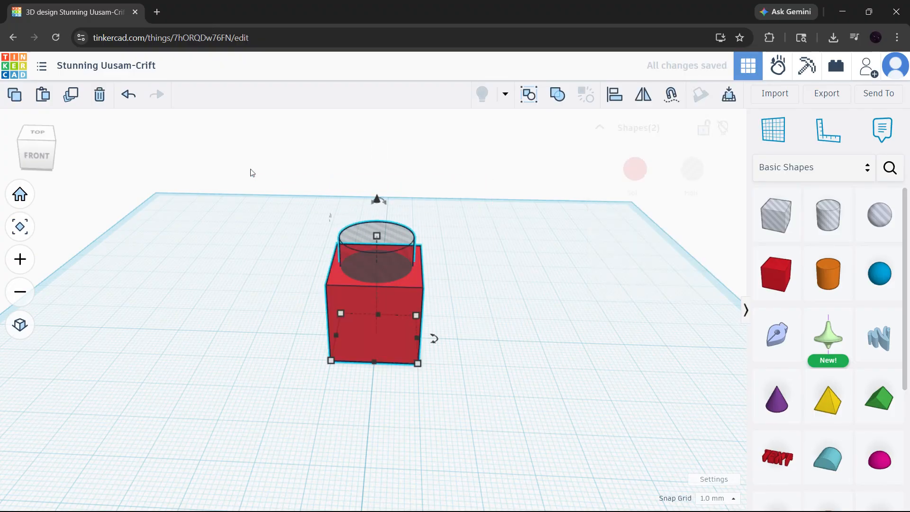
left_click(559, 96)
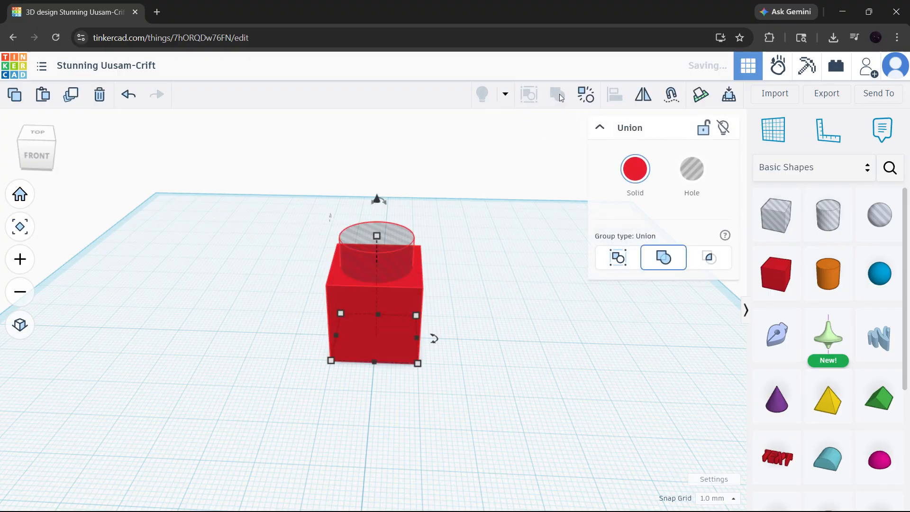
left_click(449, 240)
Step: Examine the round pocket in the box from above, at an angle and from the front
right_click_drag(429, 204, 412, 293)
scroll(381, 206, "up", 5)
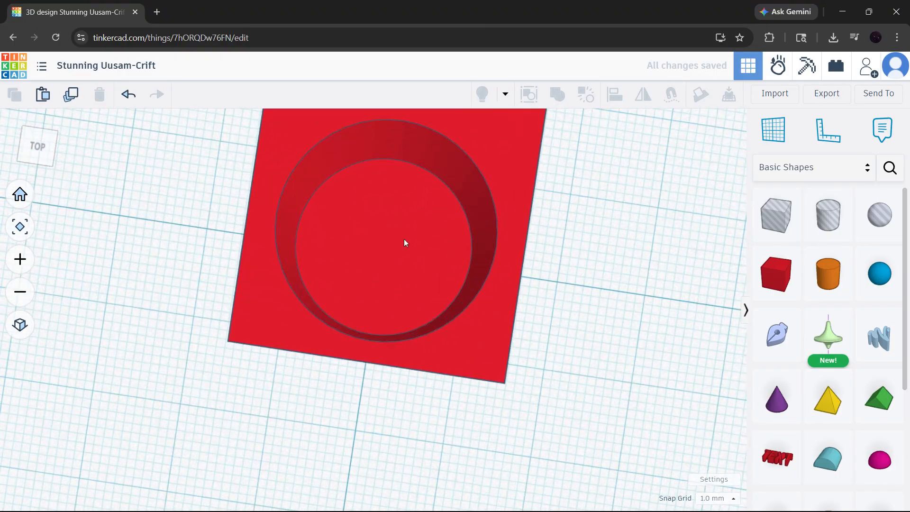
right_click_drag(404, 243, 487, 254)
scroll(485, 254, "down", 2)
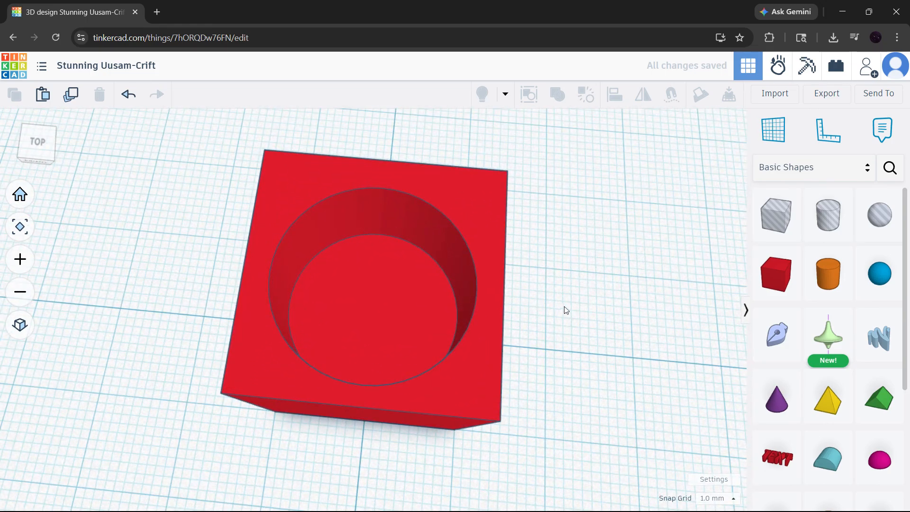
right_click_drag(564, 311, 575, 221)
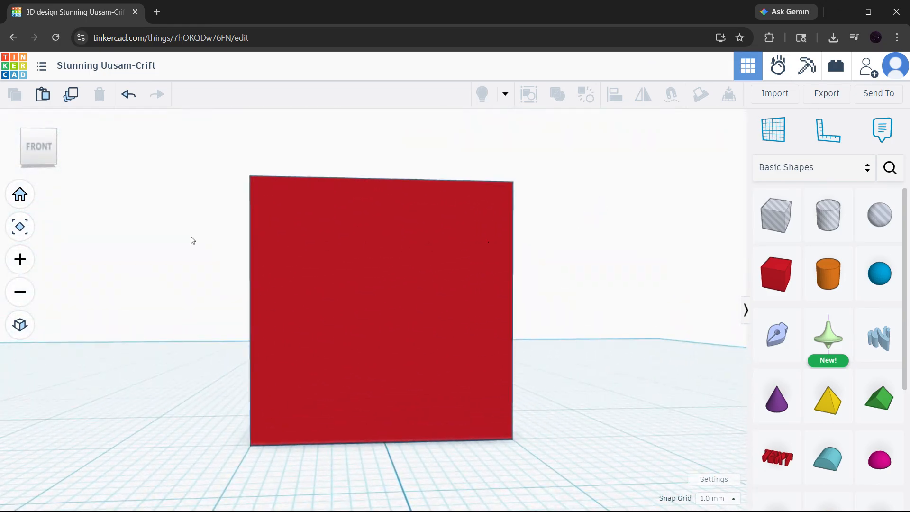
left_click(20, 195)
scroll(382, 247, "up", 7)
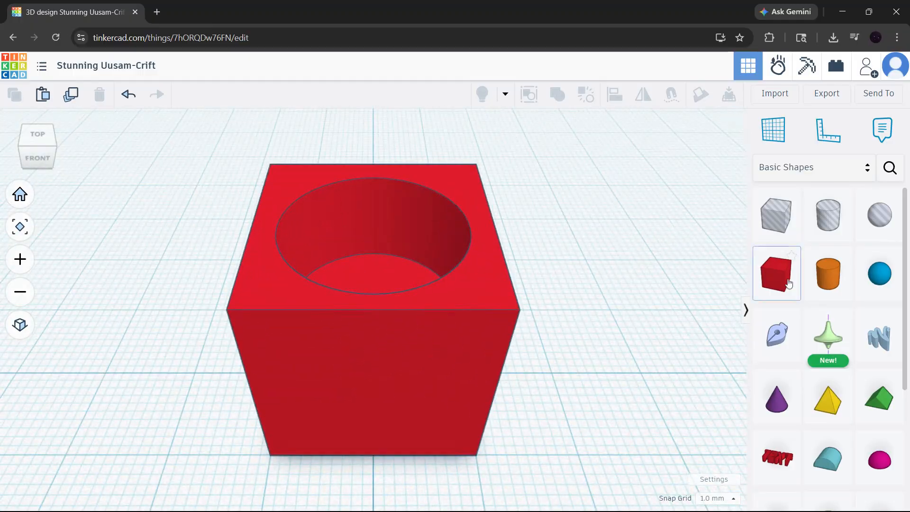
Step: Place two solid cylinders on the workplane, one behind and to the right of the box, the other in front and to its left
scroll(587, 288, "down", 5)
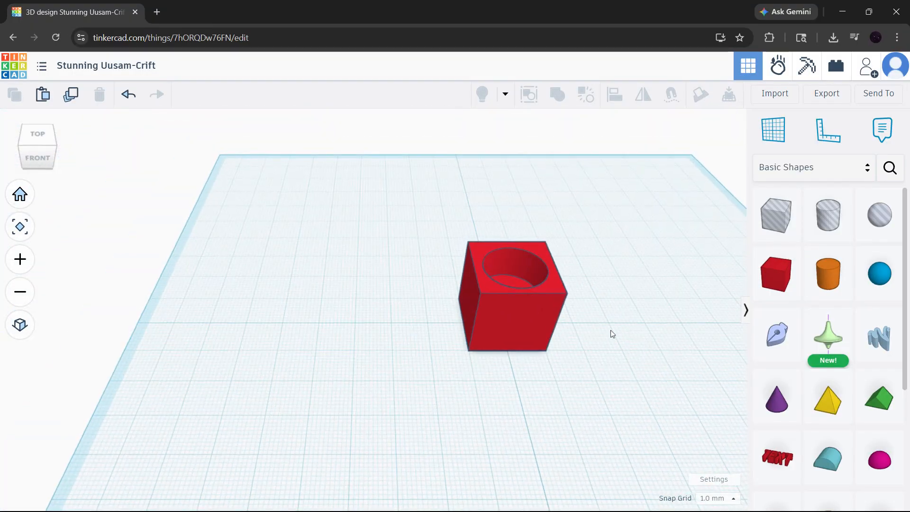
right_click_drag(611, 329, 638, 336)
left_click(25, 200)
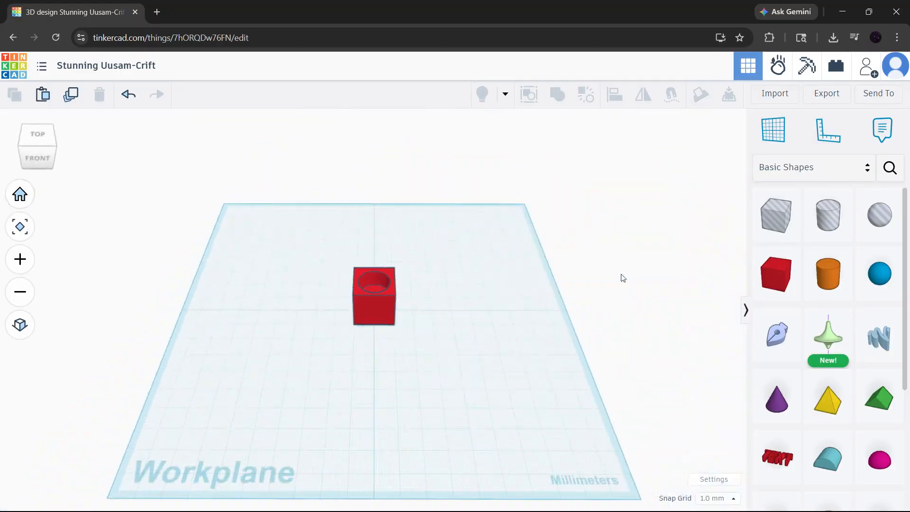
left_click_drag(828, 274, 469, 258)
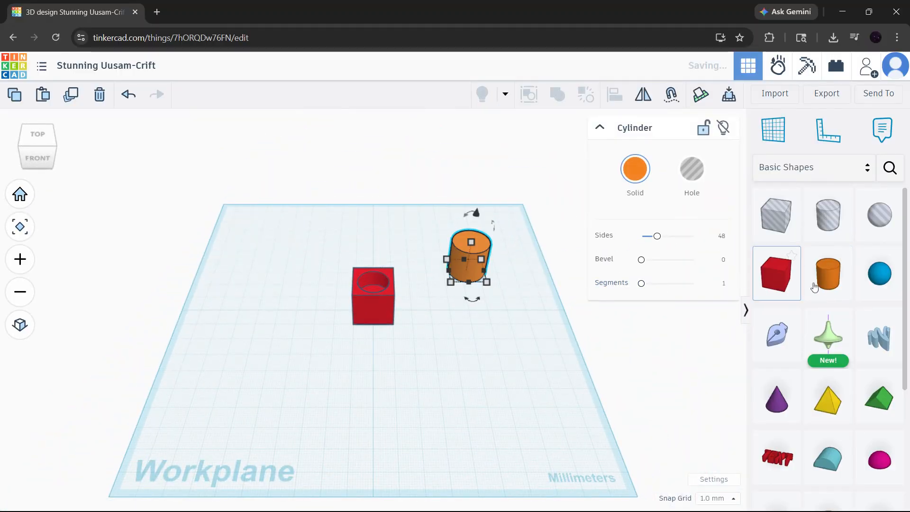
left_click_drag(825, 280, 271, 376)
Step: Align the box and both cylinders by their centres front to back so they stand in one row
left_click_drag(560, 432, 208, 203)
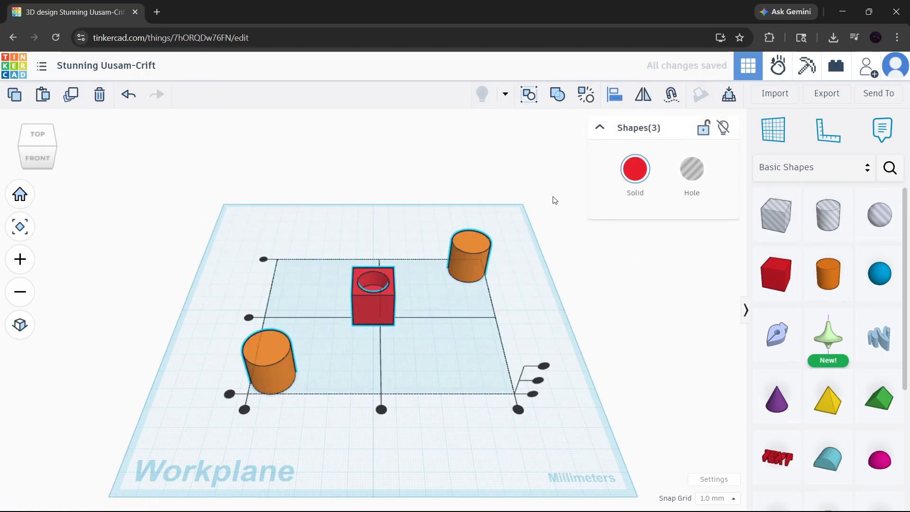
left_click(249, 318)
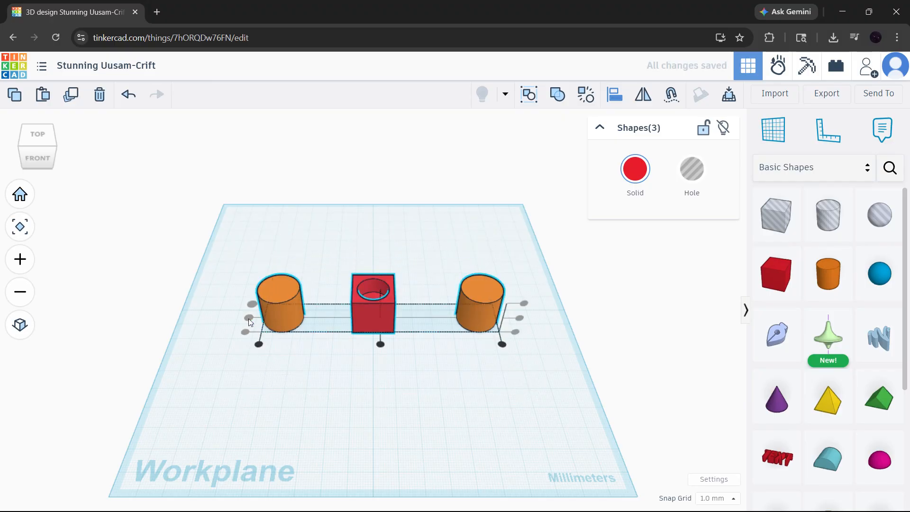
left_click(363, 267)
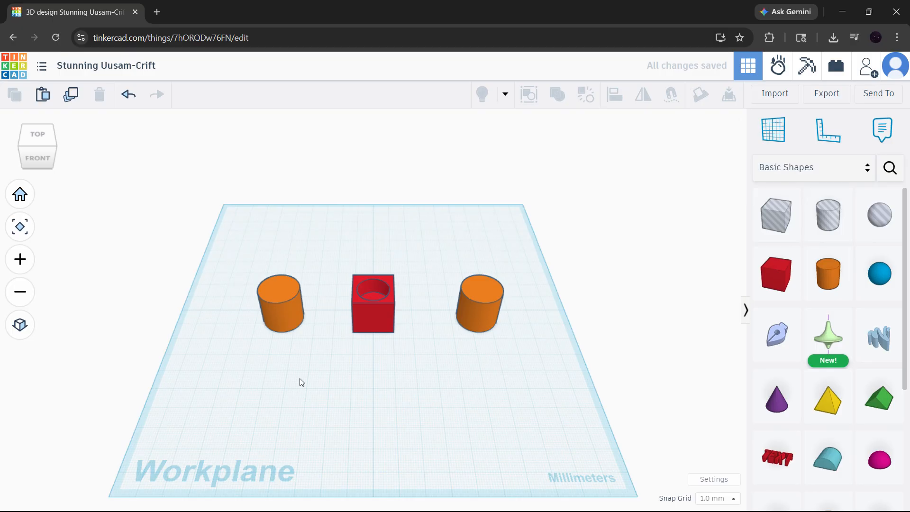
Step: Place a temporary workplane on the top face of the left cylinder
right_click_drag(429, 364, 433, 312)
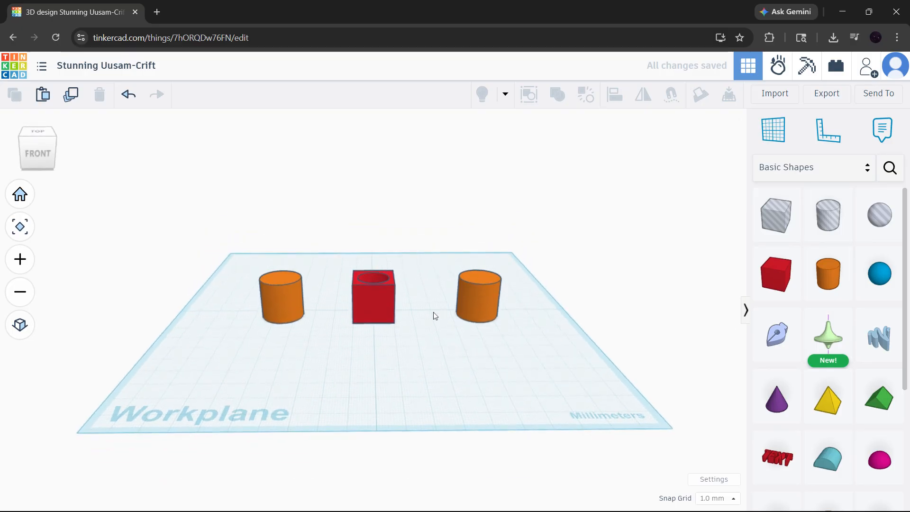
scroll(401, 298, "up", 3)
right_click_drag(402, 282, 398, 303)
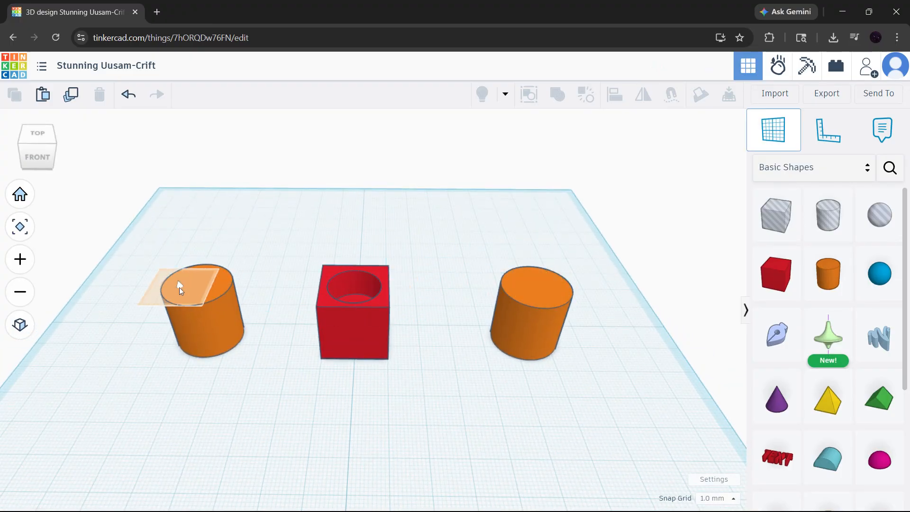
left_click(196, 284)
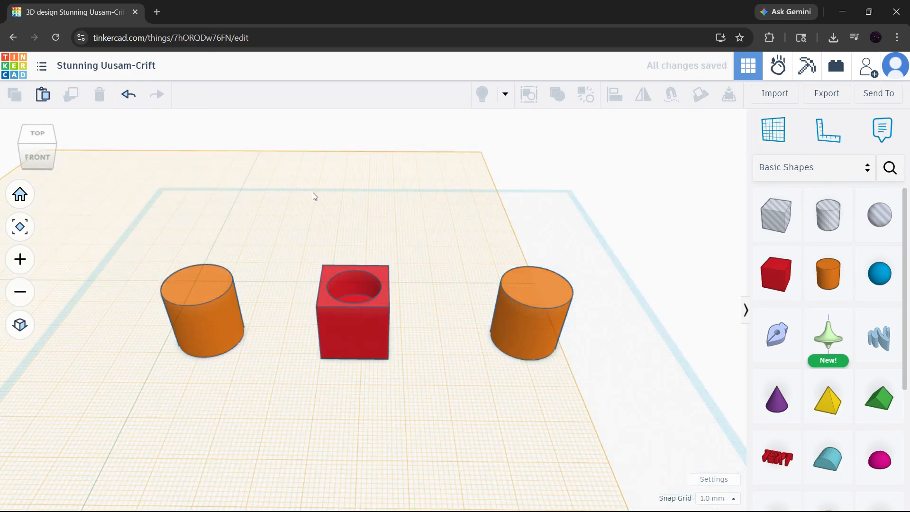
middle_click_drag(146, 276, 173, 275)
scroll(368, 290, "down", 1)
scroll(369, 289, "down", 2)
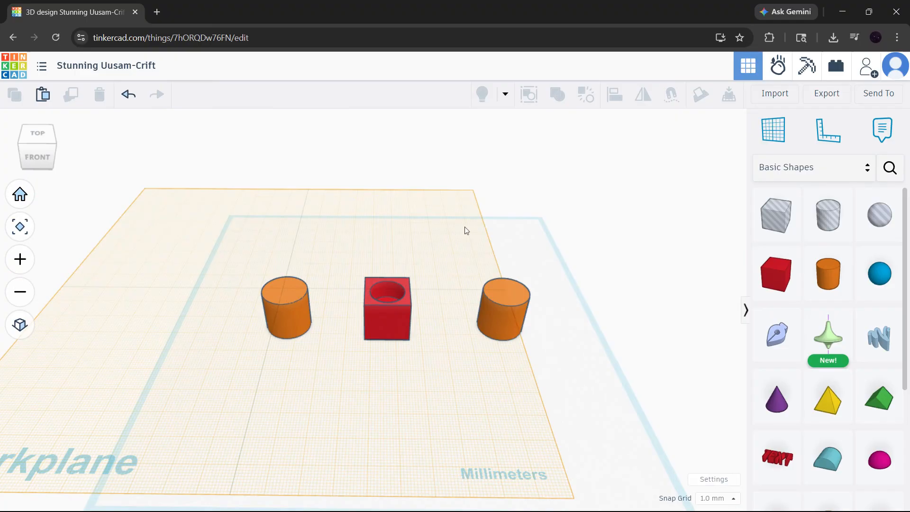
Step: Reset the workplane to the original base plane and restore the home view
key("w")
left_click(342, 271)
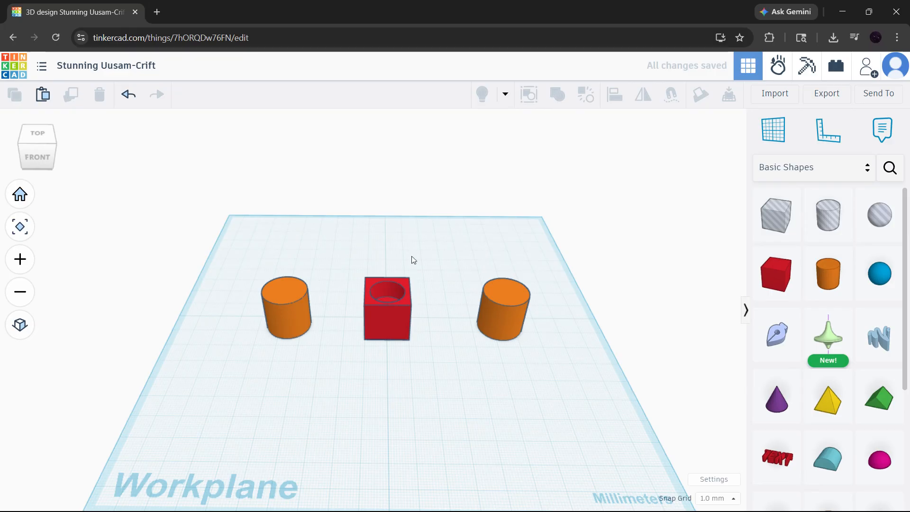
left_click(20, 194)
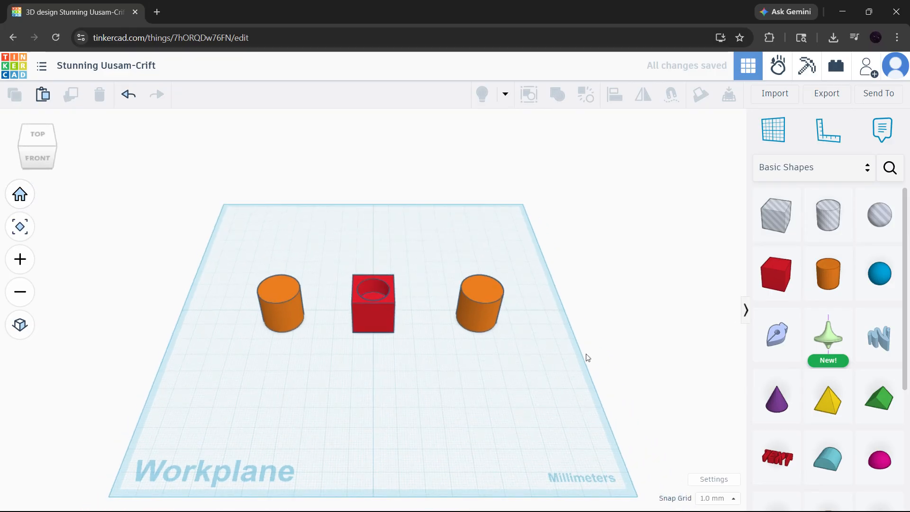
Step: Rotate the box with the round pocket about 45° around its vertical axis
left_click(363, 298)
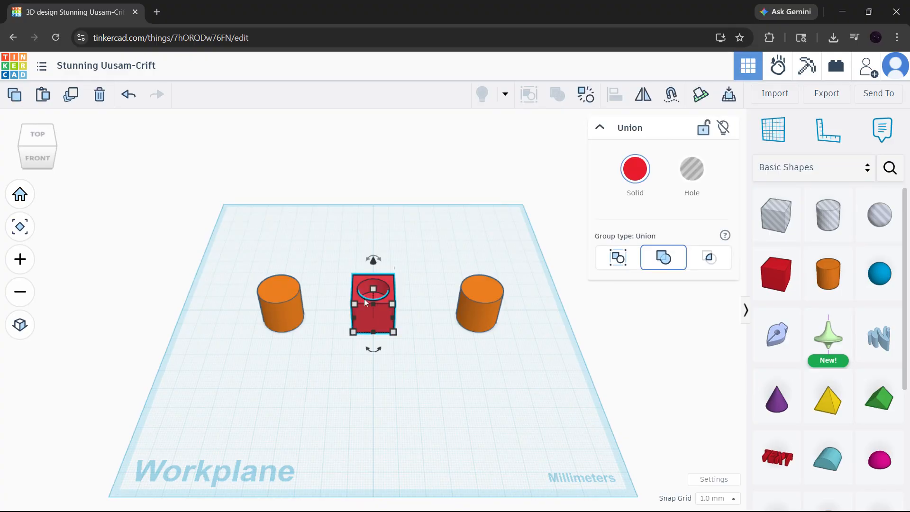
left_click_drag(373, 349, 504, 334)
Step: Enlarge the right cylinder about its centre to 24 by 24 mm and turn it into a hole
left_click(498, 328)
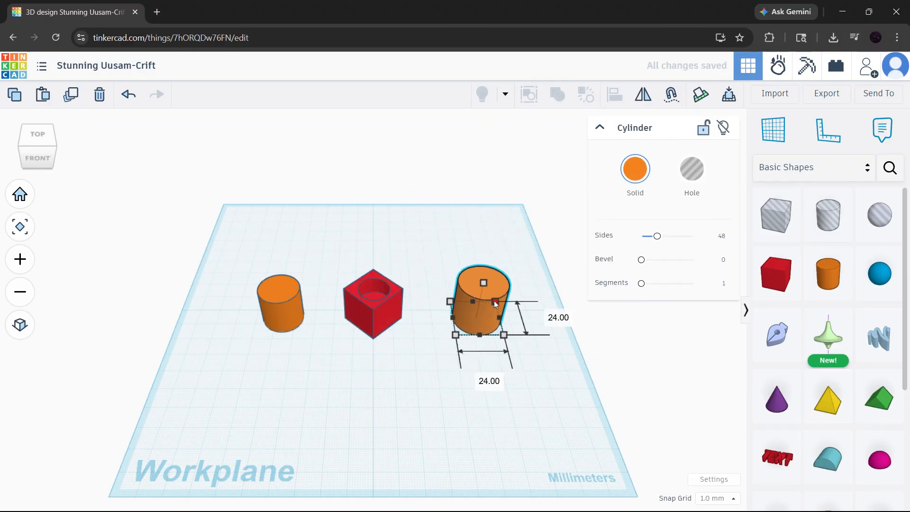
left_click(688, 177)
left_click(516, 286)
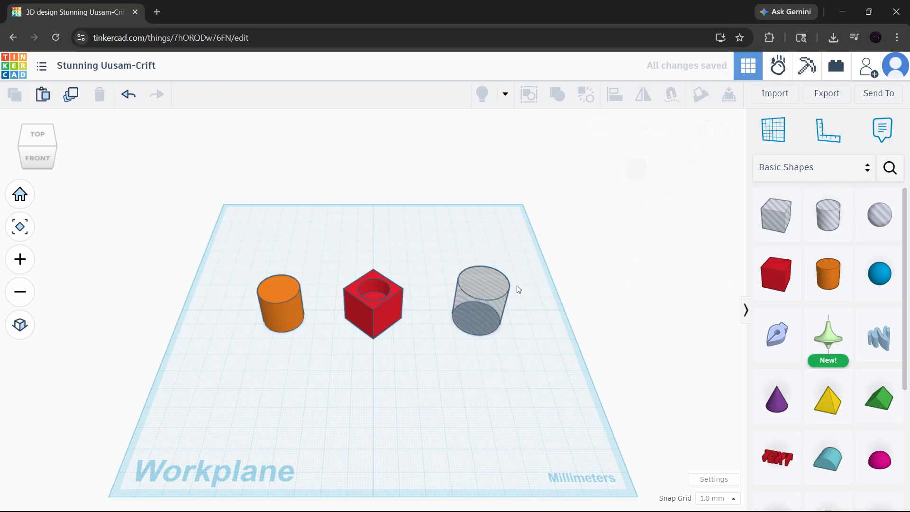
Step: Move the hole cylinder so it partly overlaps the left solid cylinder, and combine the two as a Union group to cut away the overlap
left_click_drag(464, 306, 301, 300)
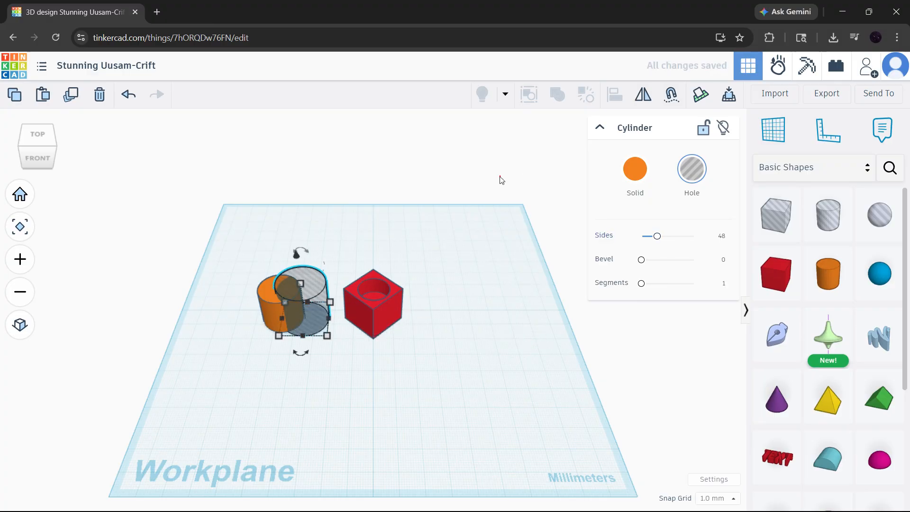
left_click_drag(297, 385, 242, 240)
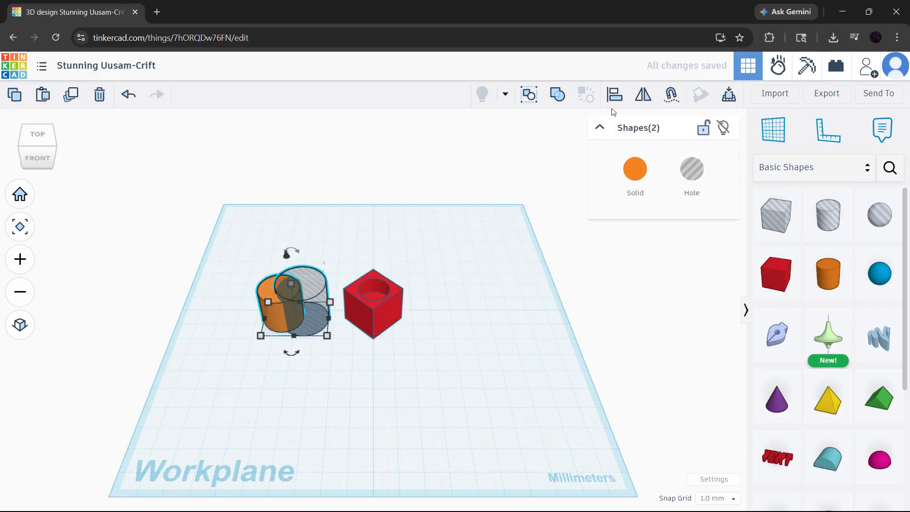
left_click(557, 94)
left_click(434, 231)
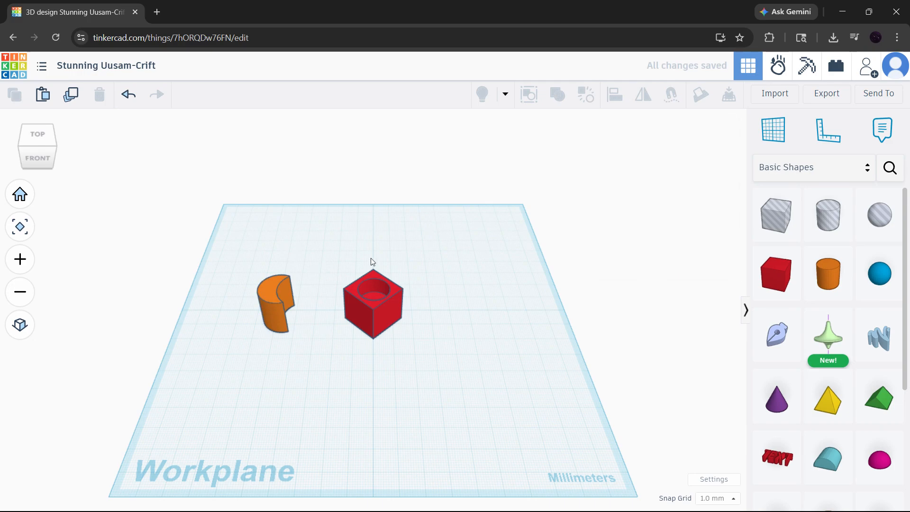
scroll(304, 308, "up", 6)
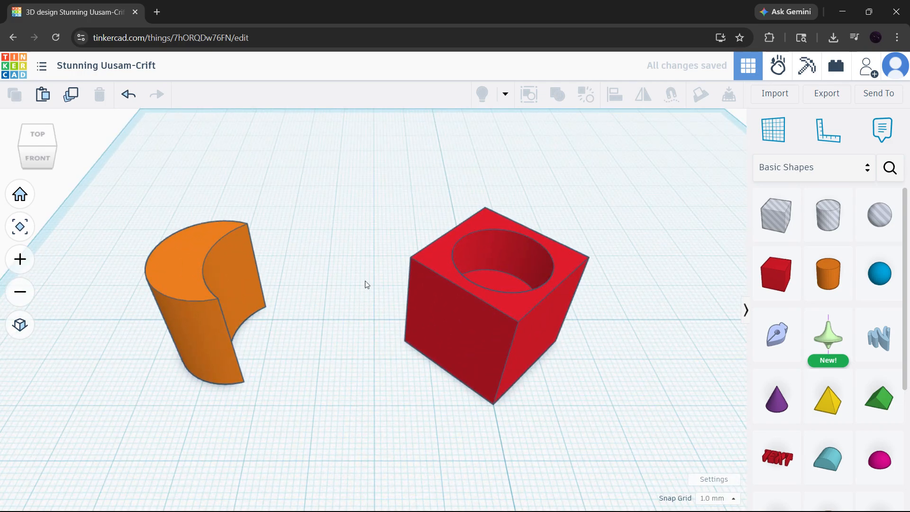
mouse_move(365, 280)
right_mouse_down()
mouse_move(201, 278)
mouse_move(409, 268)
mouse_move(495, 278)
mouse_move(363, 293)
right_mouse_up()
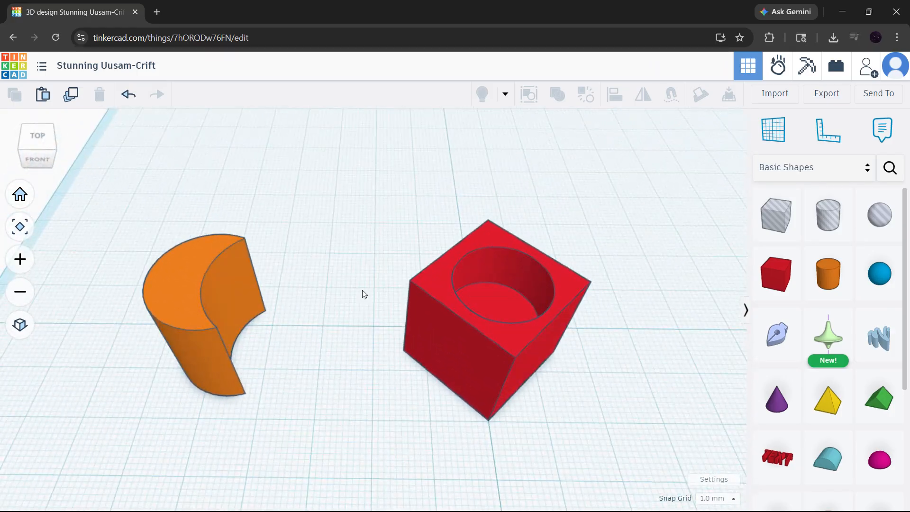